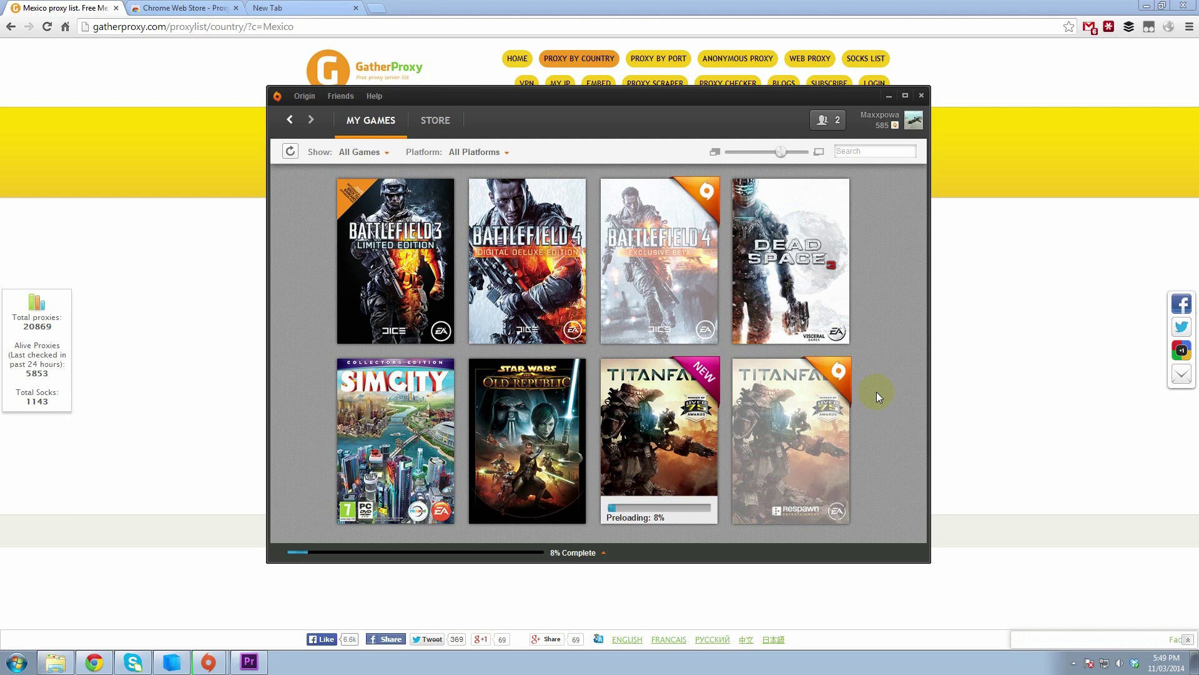
Step: Switch to the Proxy SwitchySharp store tab and open its profile list showing Mexico and Mexico 2
{"action": "left_click", "coordinate": [188, 8]}
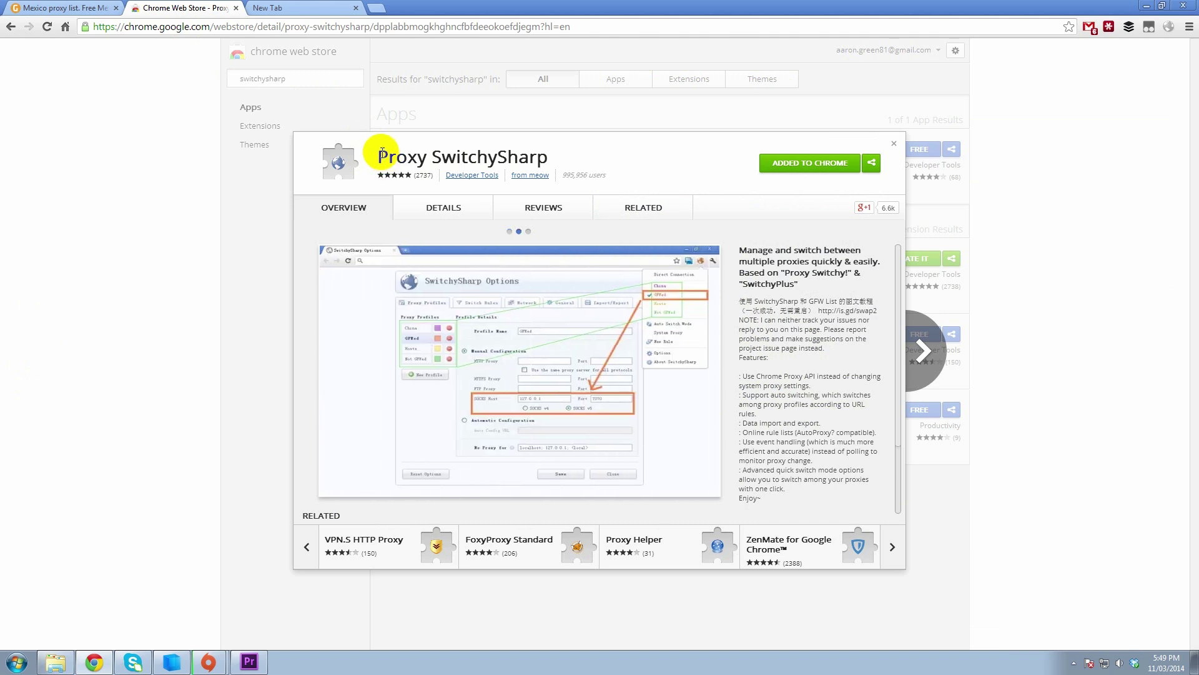
{"action": "left_click", "coordinate": [1169, 28]}
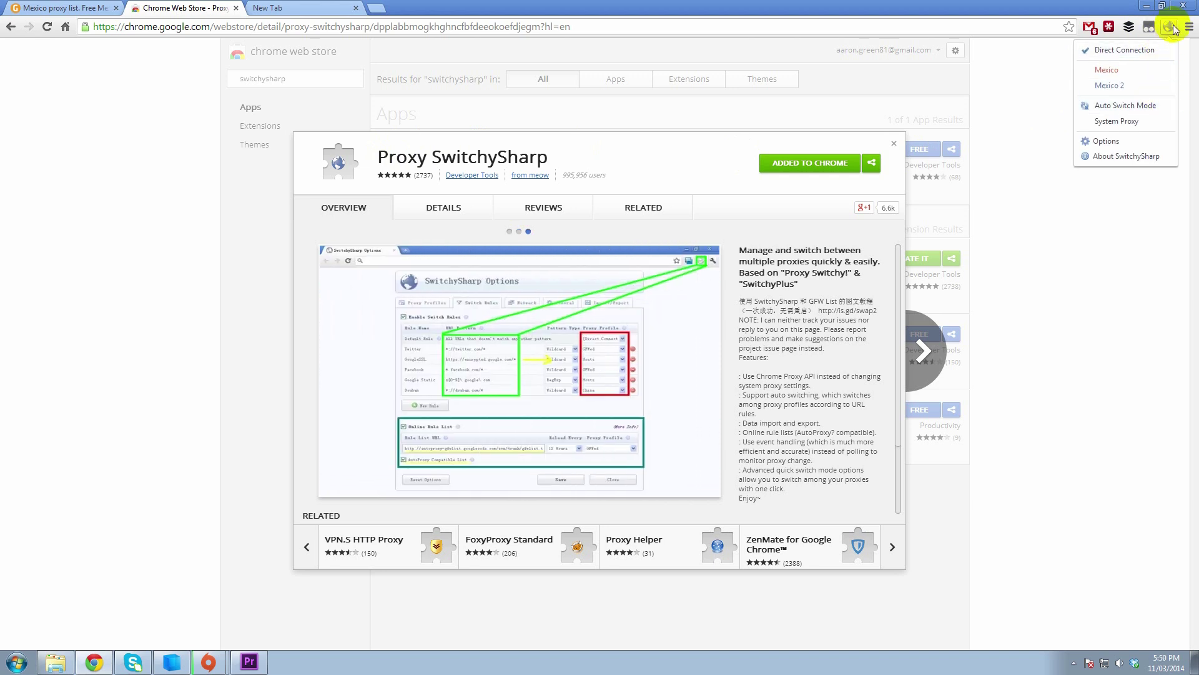
Step: Open SwitchySharp Options, view the Mexico 2 profile's settings, then return to the GatherProxy Mexico list
{"action": "left_click", "coordinate": [1128, 141]}
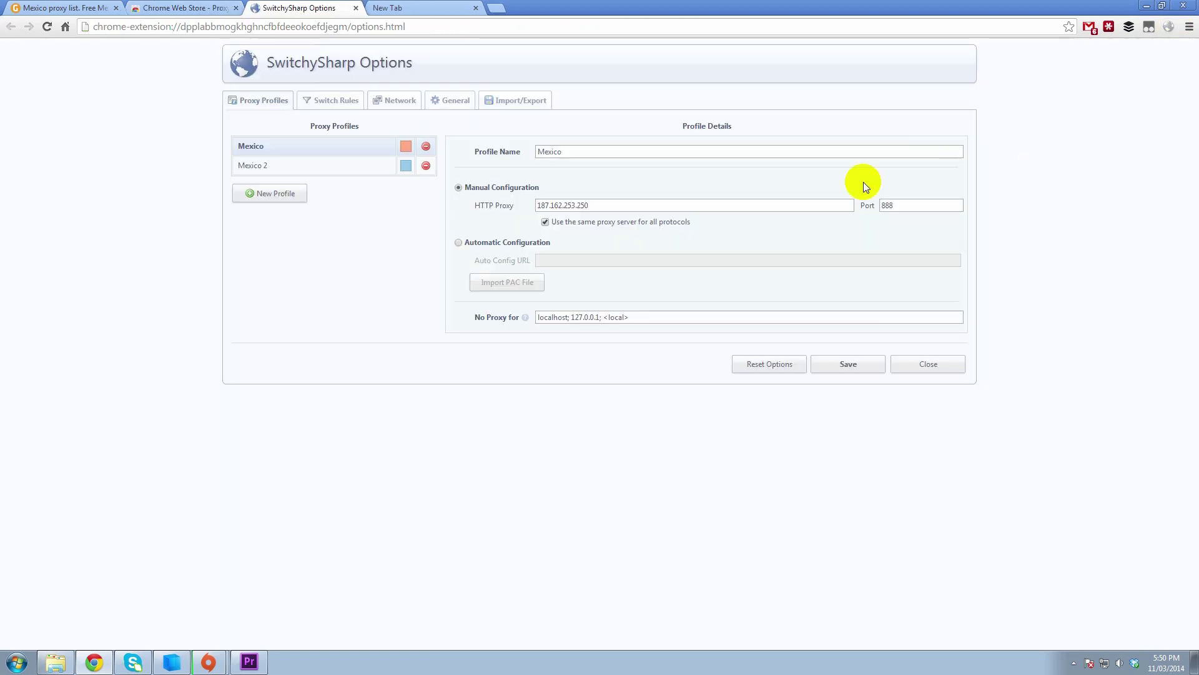
{"action": "left_click", "coordinate": [275, 166]}
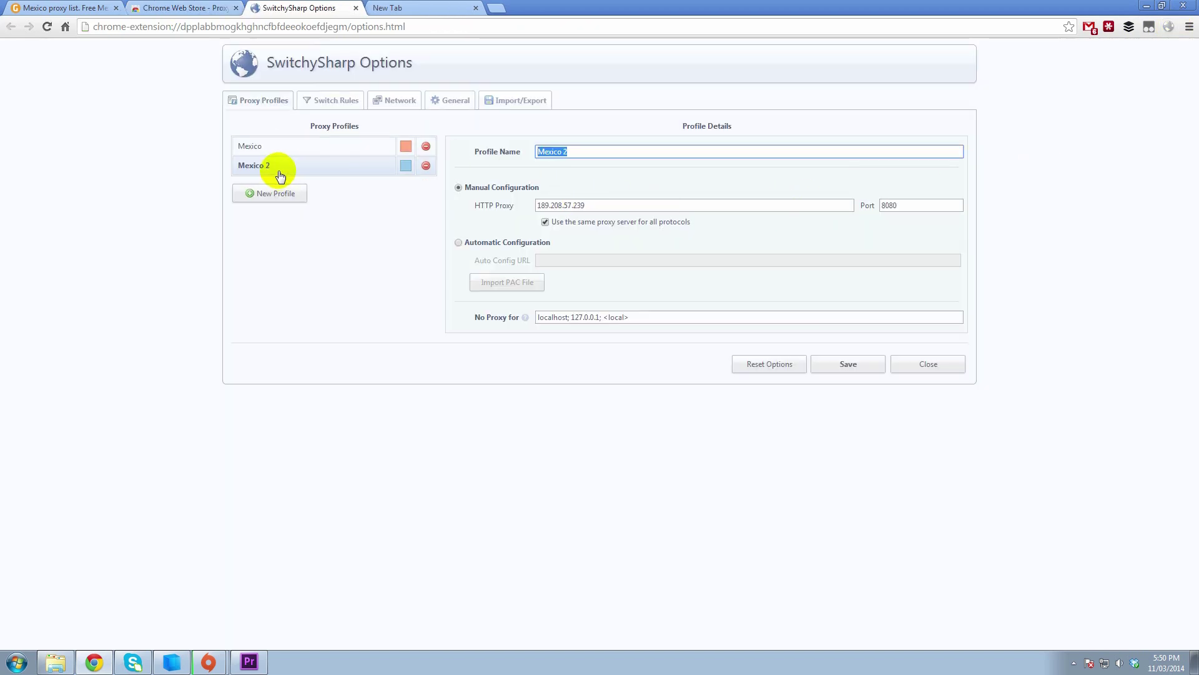
{"action": "left_click", "coordinate": [66, 7]}
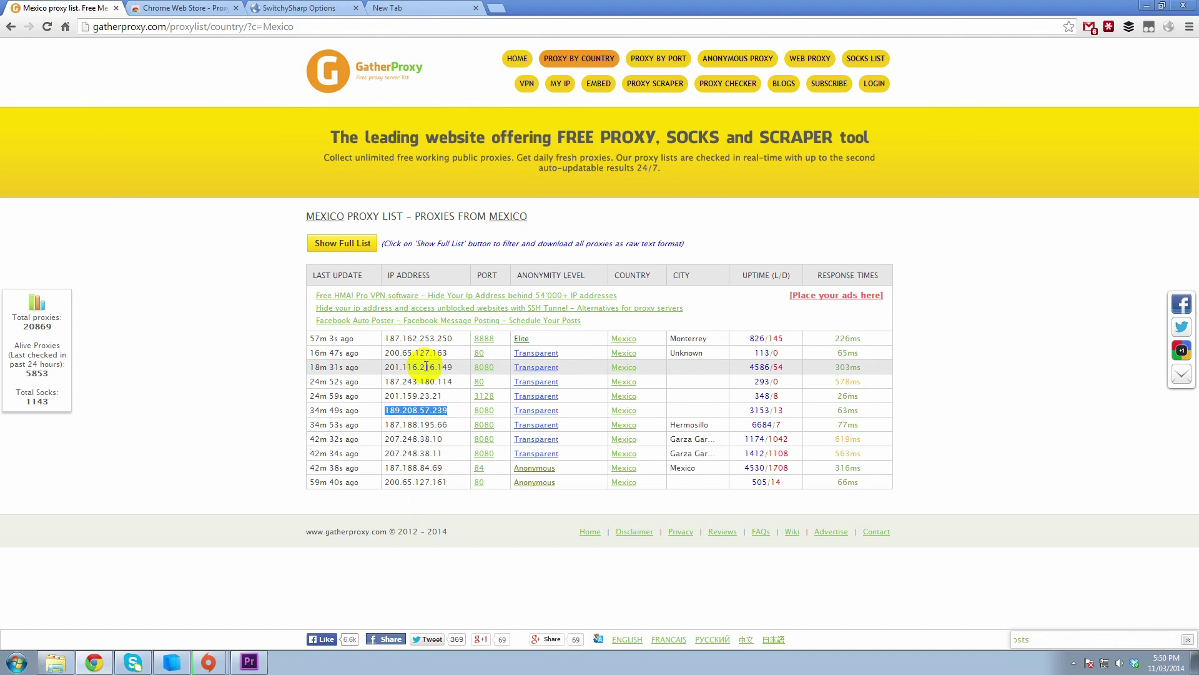
Step: Select the proxy IP 189.208.57.239 (port 8080) in the GatherProxy Mexico list
{"action": "left_click", "coordinate": [452, 411]}
{"action": "left_click_drag", "start_coordinate": [451, 409], "coordinate": [386, 409]}
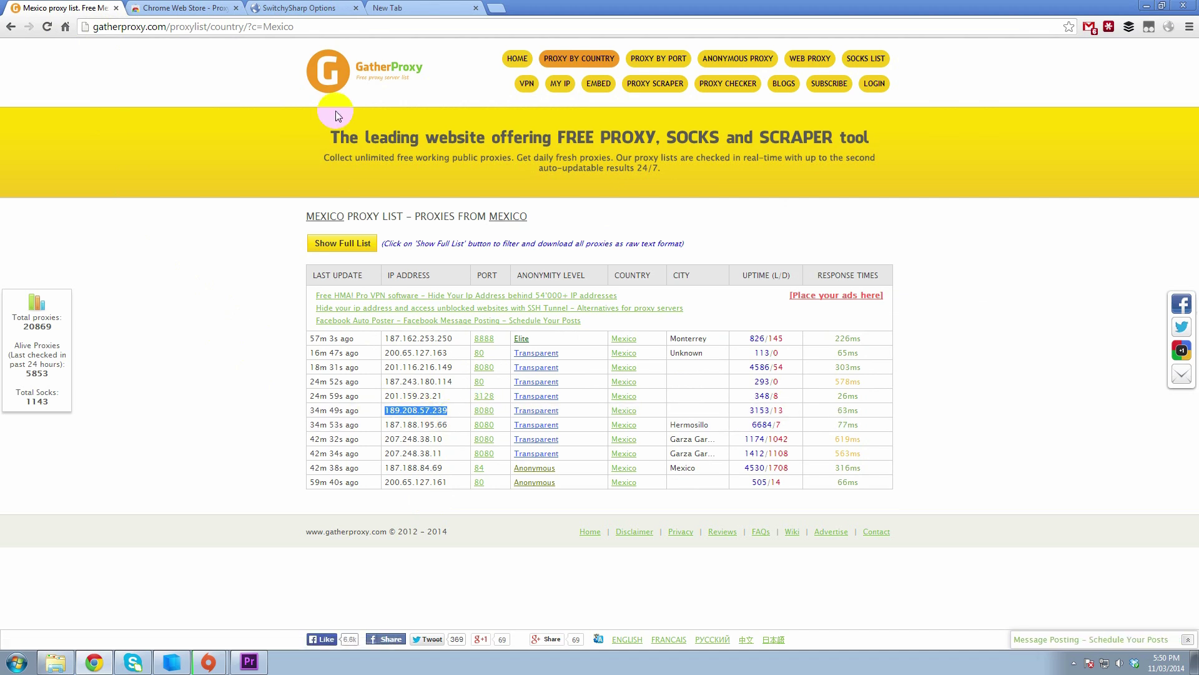
Step: Verify Mexico 2's HTTP proxy 189.208.57.239 and port 8080, then close SwitchySharp Options
{"action": "left_click", "coordinate": [320, 7]}
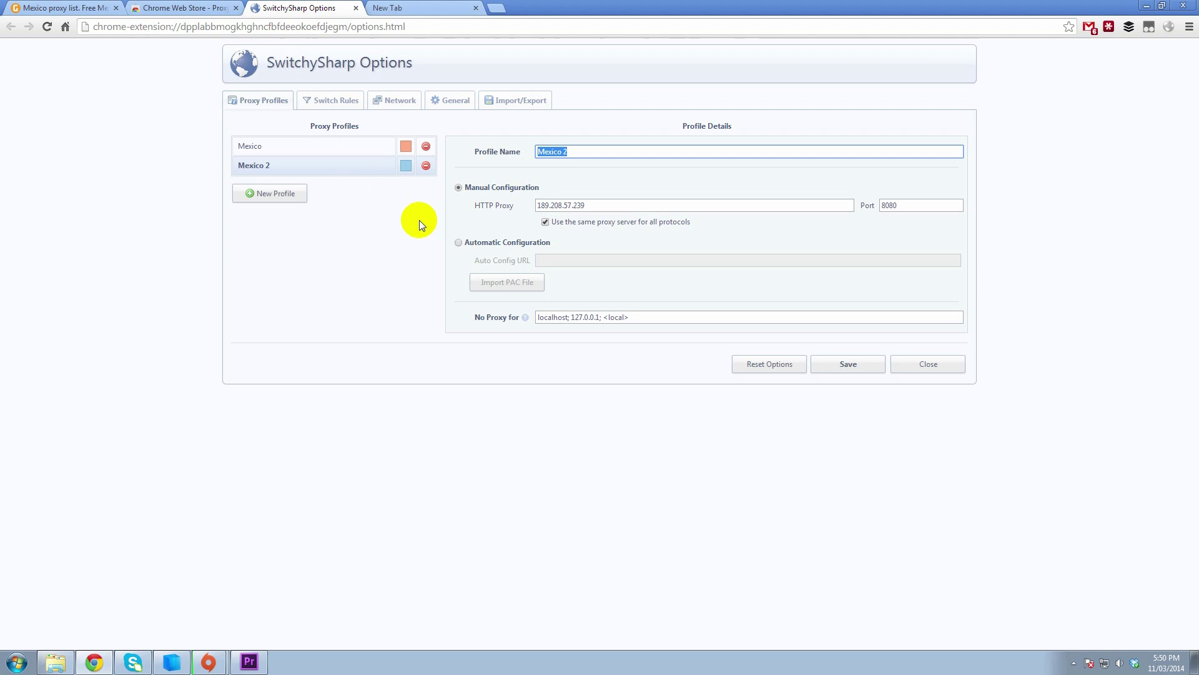
{"action": "left_click_drag", "start_coordinate": [616, 205], "coordinate": [516, 206]}
{"action": "double_click", "coordinate": [909, 205]}
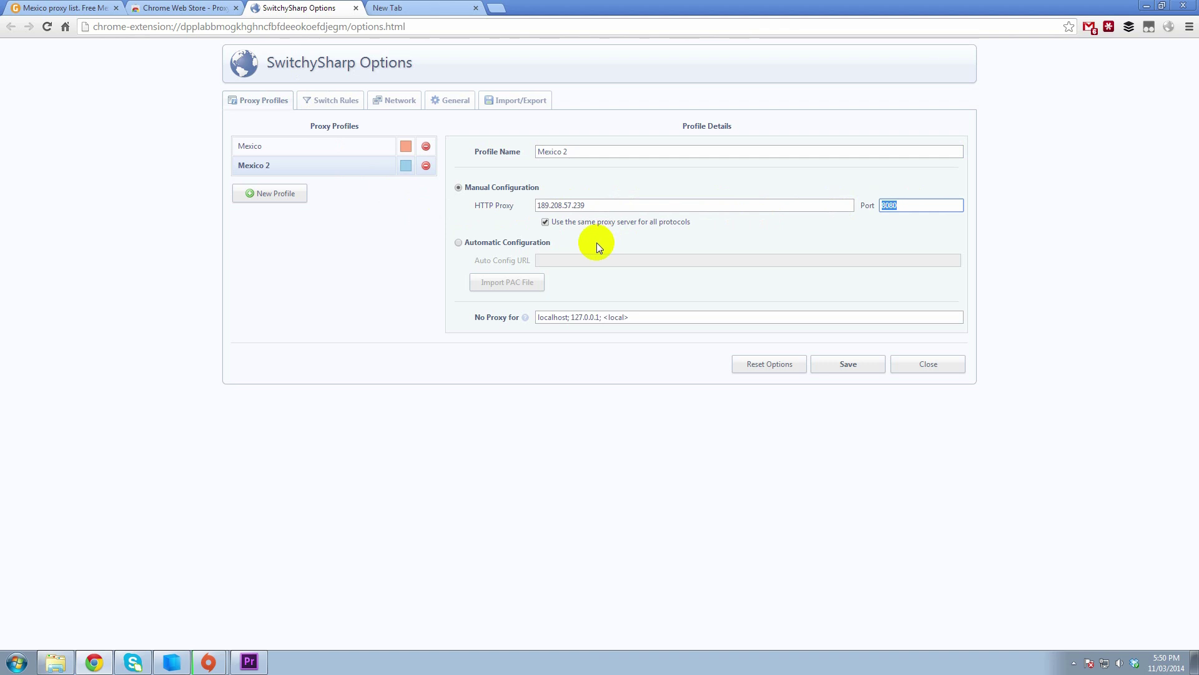
{"action": "left_click", "coordinate": [356, 8]}
Step: Switch Chrome to the Mexico 2 proxy and load origin.com's Mexican store page
{"action": "left_click", "coordinate": [1169, 26]}
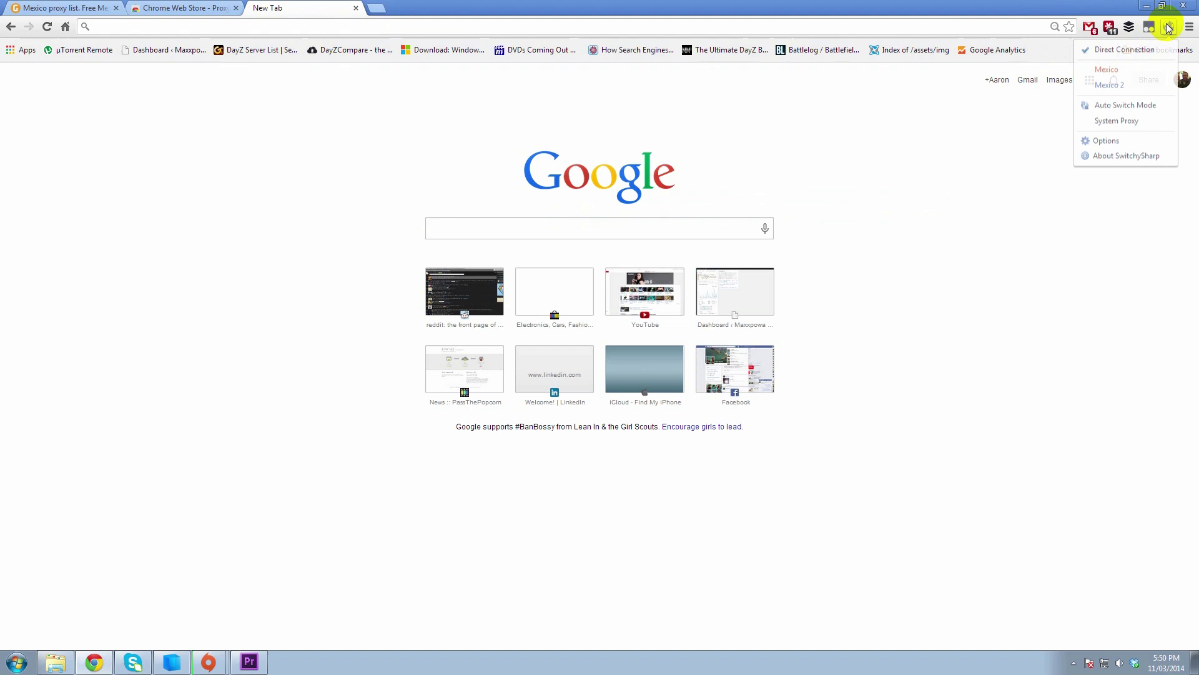
{"action": "left_click", "coordinate": [1120, 88]}
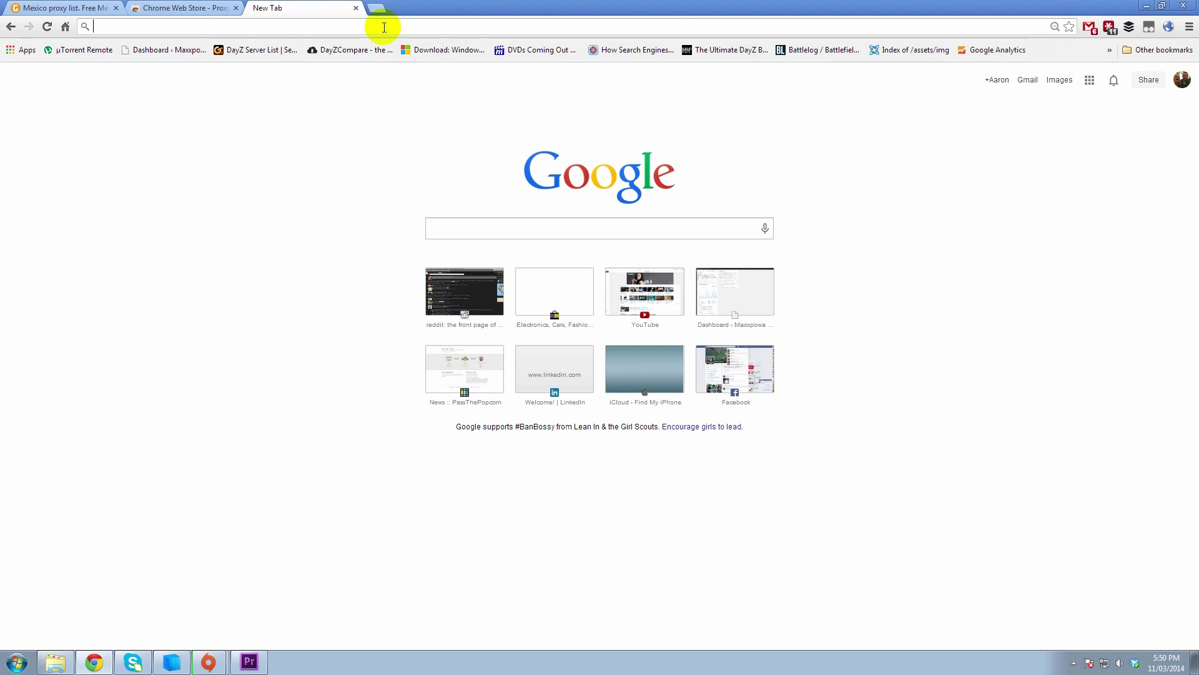
{"action": "type", "text": "origin.com"}
{"action": "key", "text": "Return"}
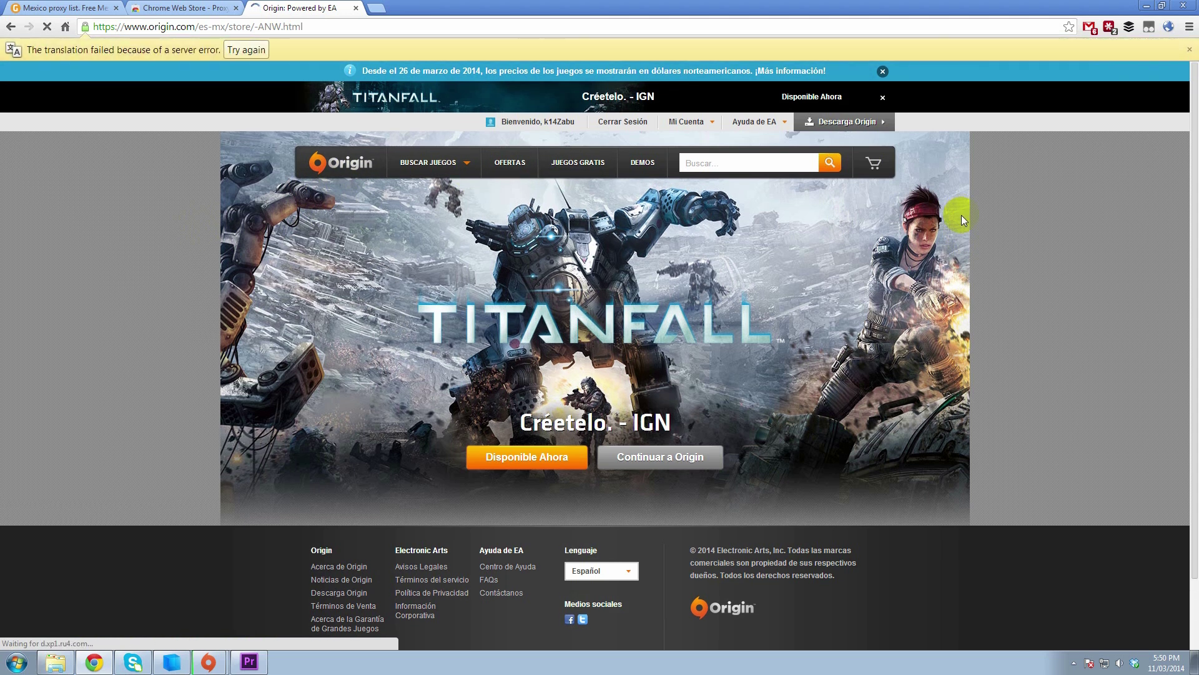
Step: Retry the English translation and open the Titanfall Standard Edition page priced $499.00
{"action": "left_click", "coordinate": [242, 55]}
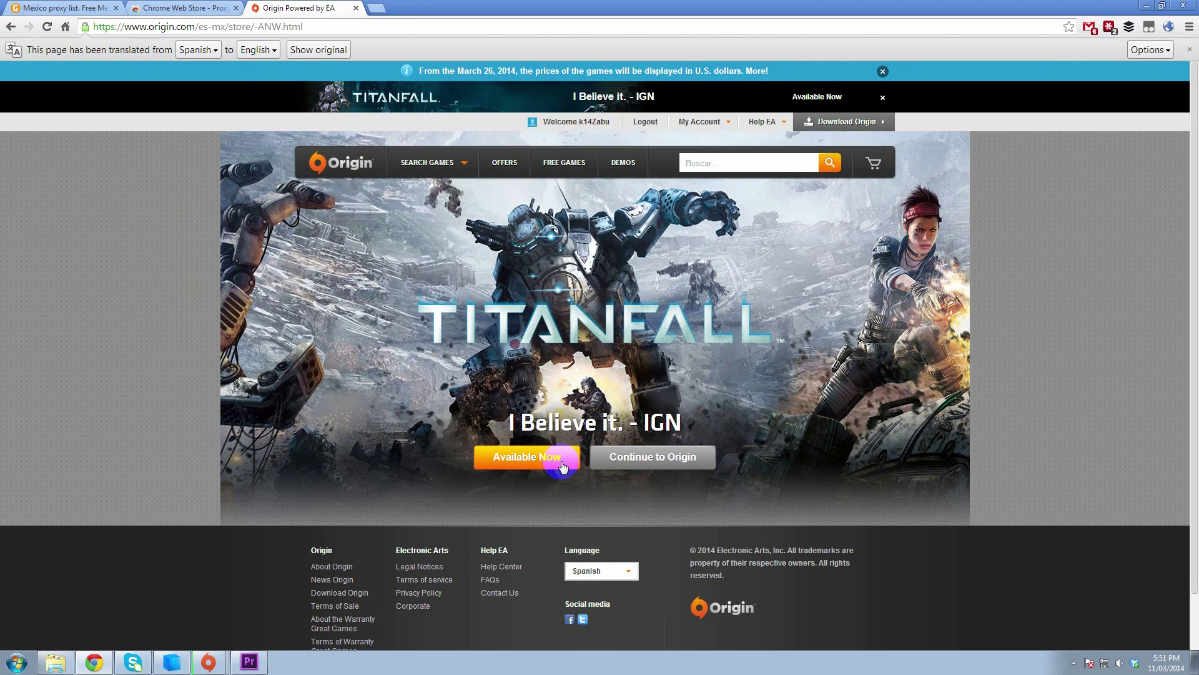
{"action": "left_click", "coordinate": [519, 467]}
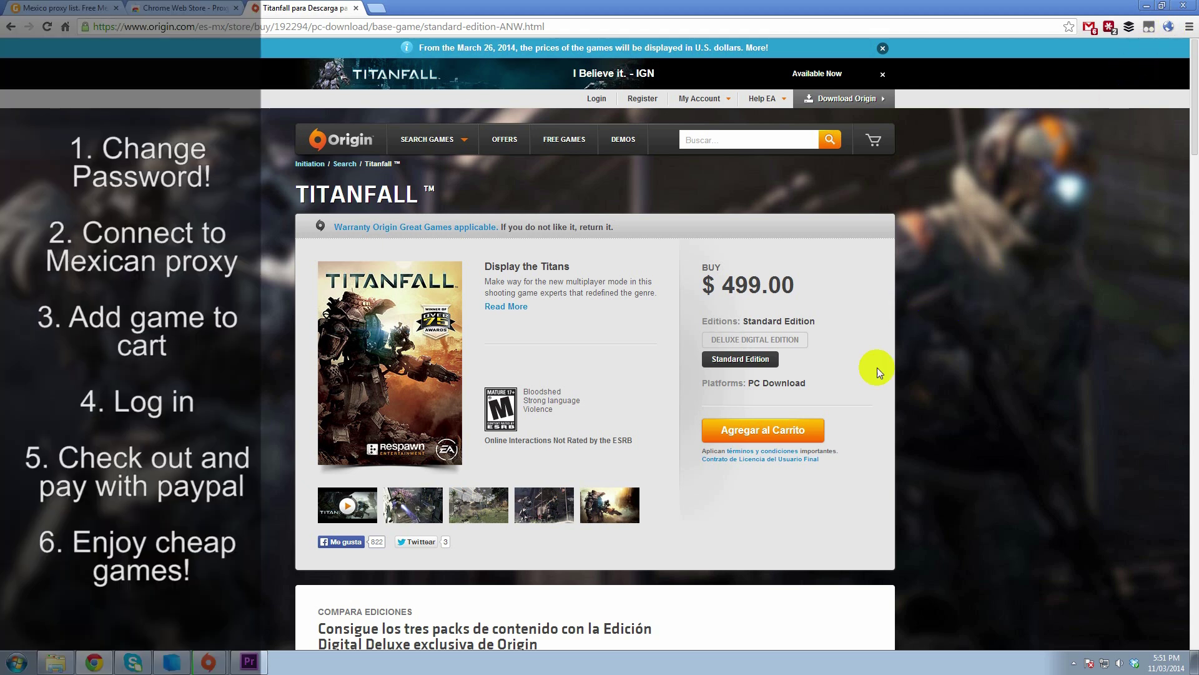
Step: Add Titanfall Standard Edition to the cart, then dismiss the blank Origin login popup
{"action": "left_click", "coordinate": [763, 431]}
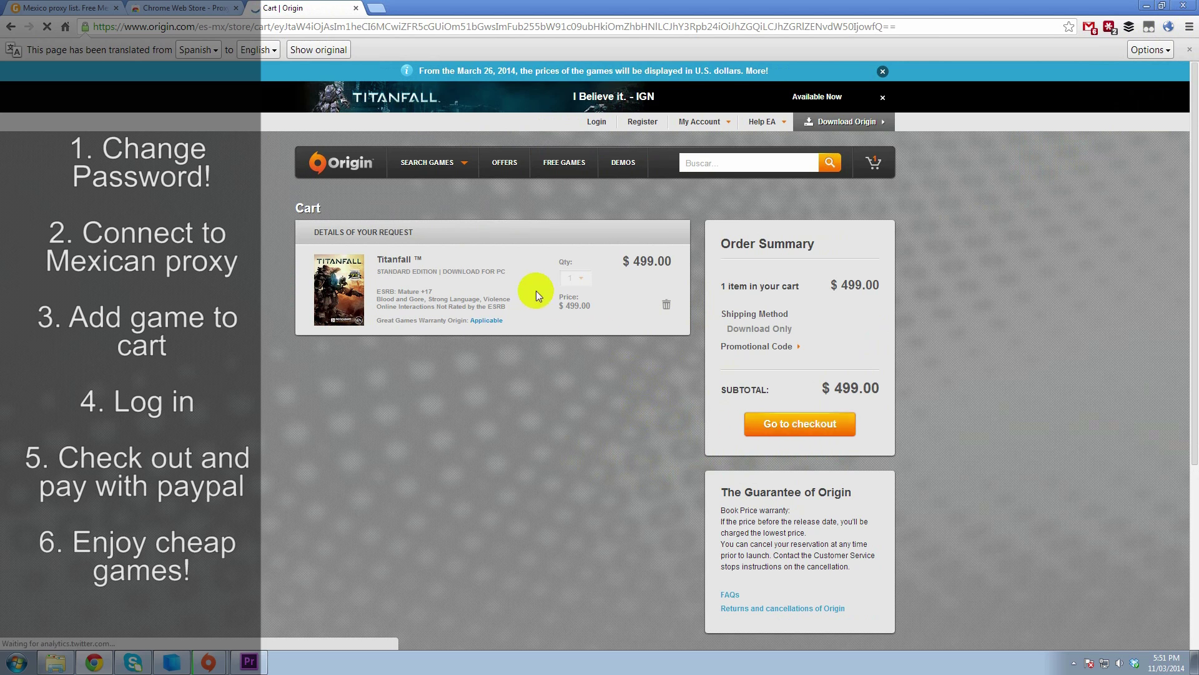
{"action": "left_click", "coordinate": [596, 123]}
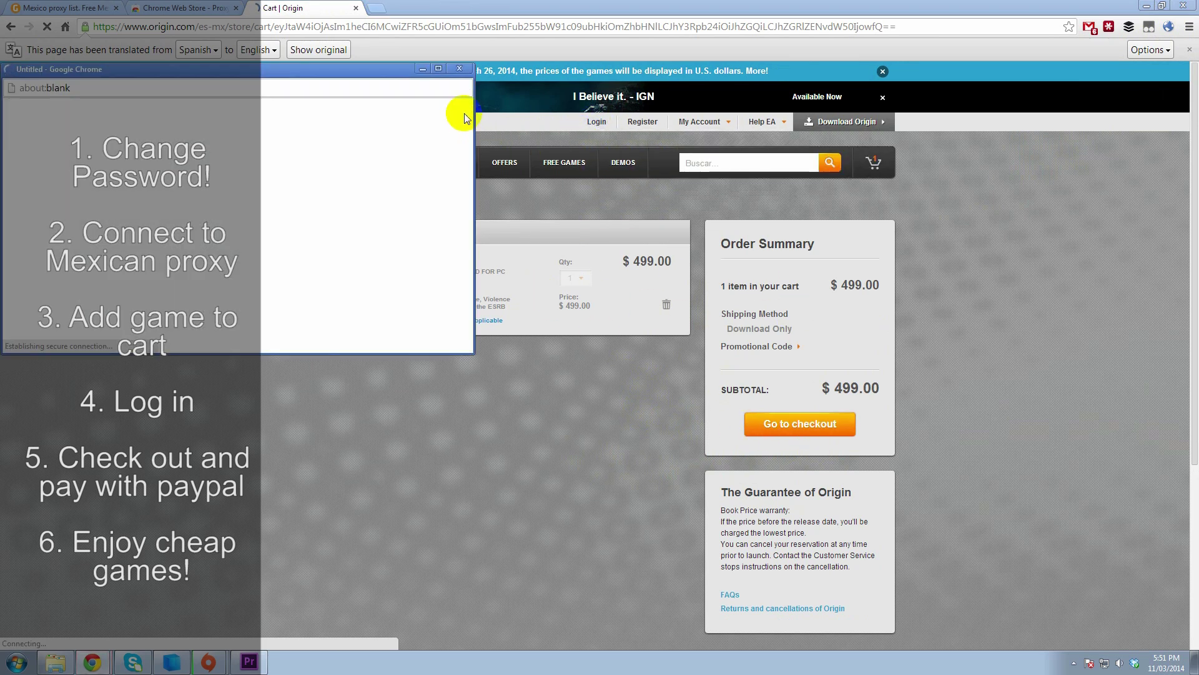
{"action": "left_click", "coordinate": [460, 70]}
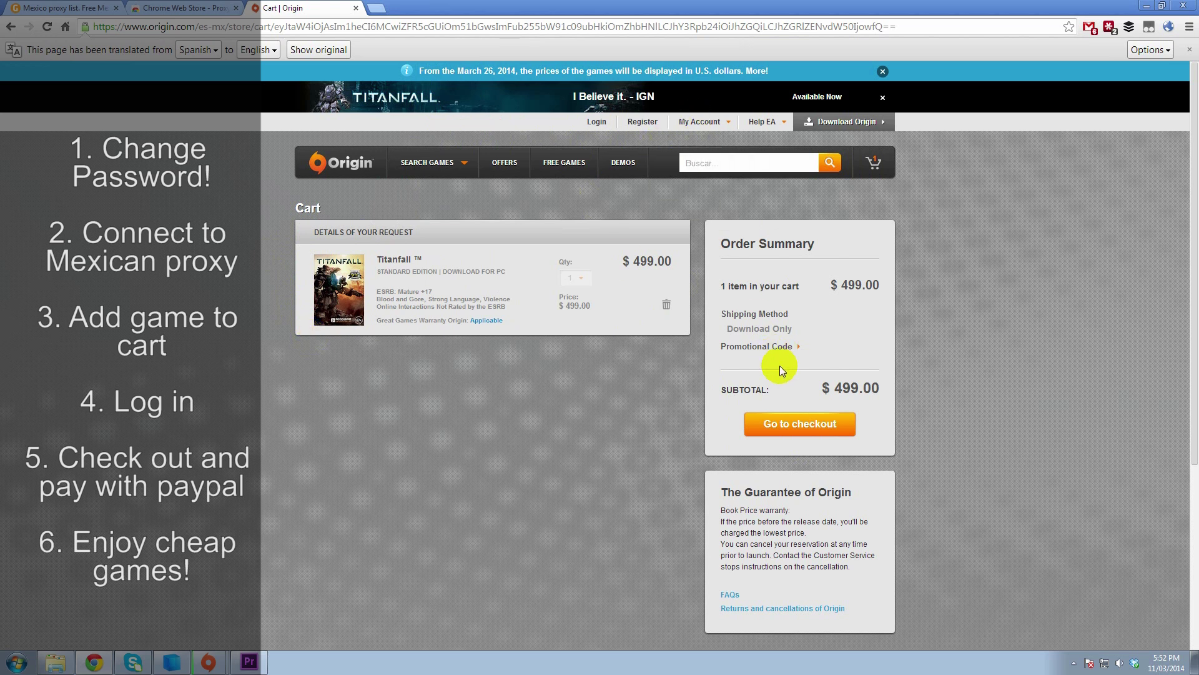
Step: Start checkout from the Order Summary with Titanfall as the sole $499.00 item
{"action": "left_click", "coordinate": [802, 423]}
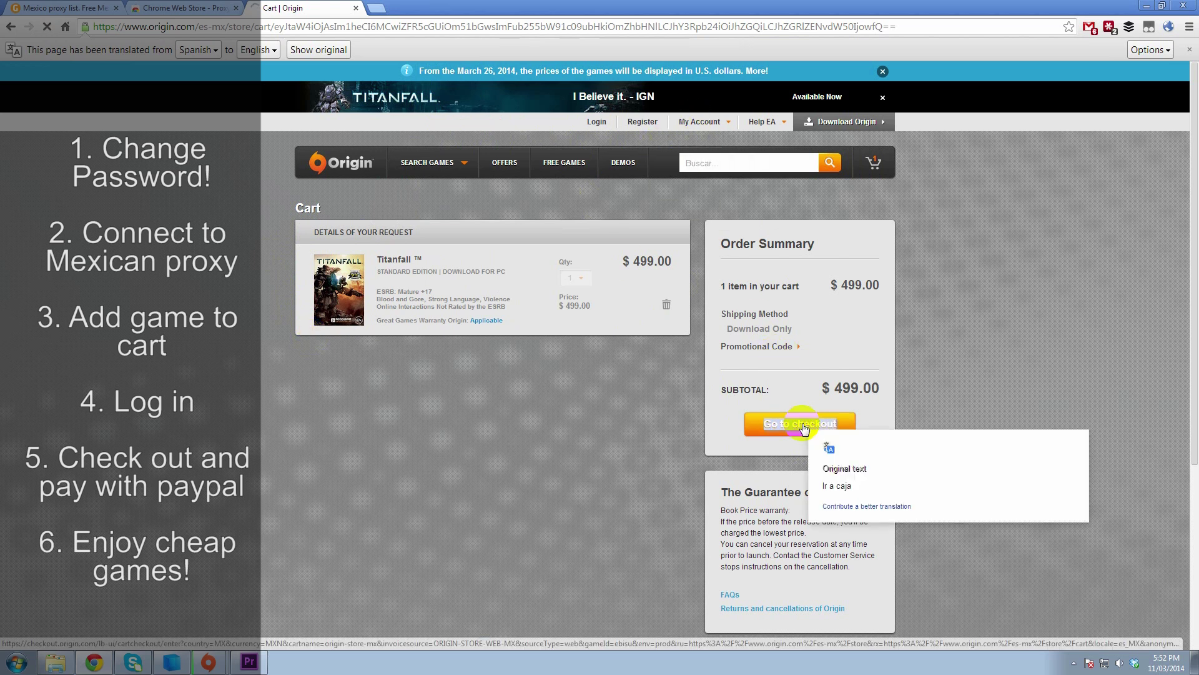